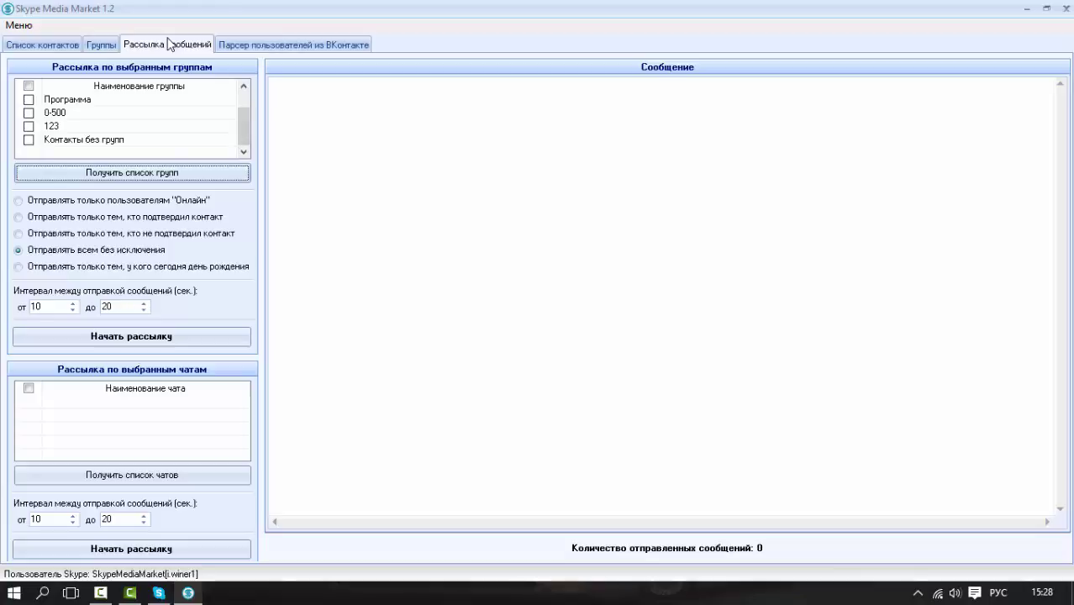
# Select group 123 as the mailing target and write the message "Здравствуйте! Хорошего вам дня!"
pyautogui.press('space')
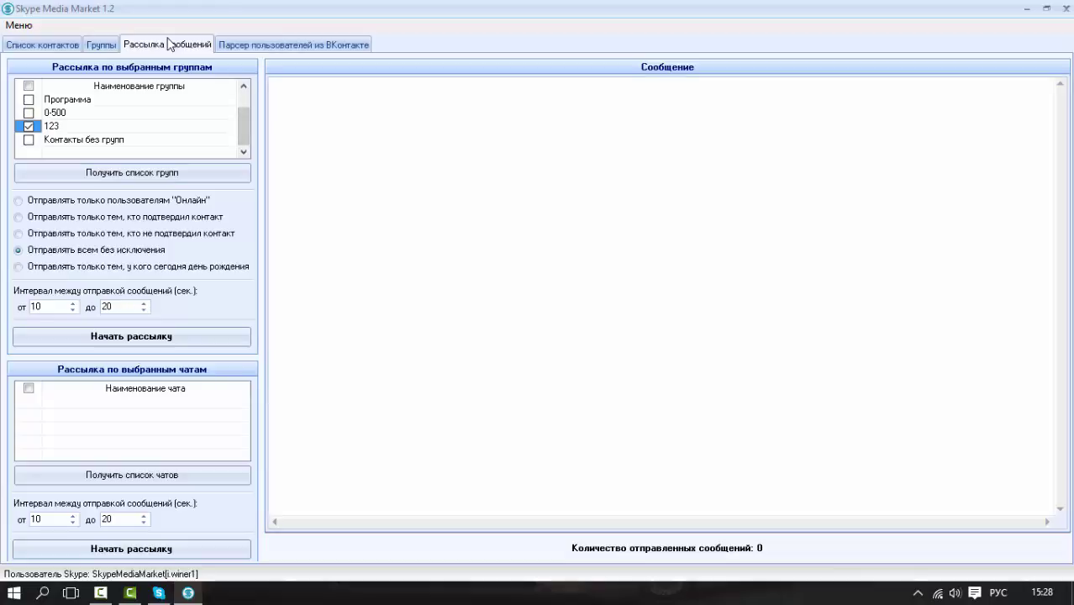
pyautogui.press('Tab')
pyautogui.write('Здравствуйт')
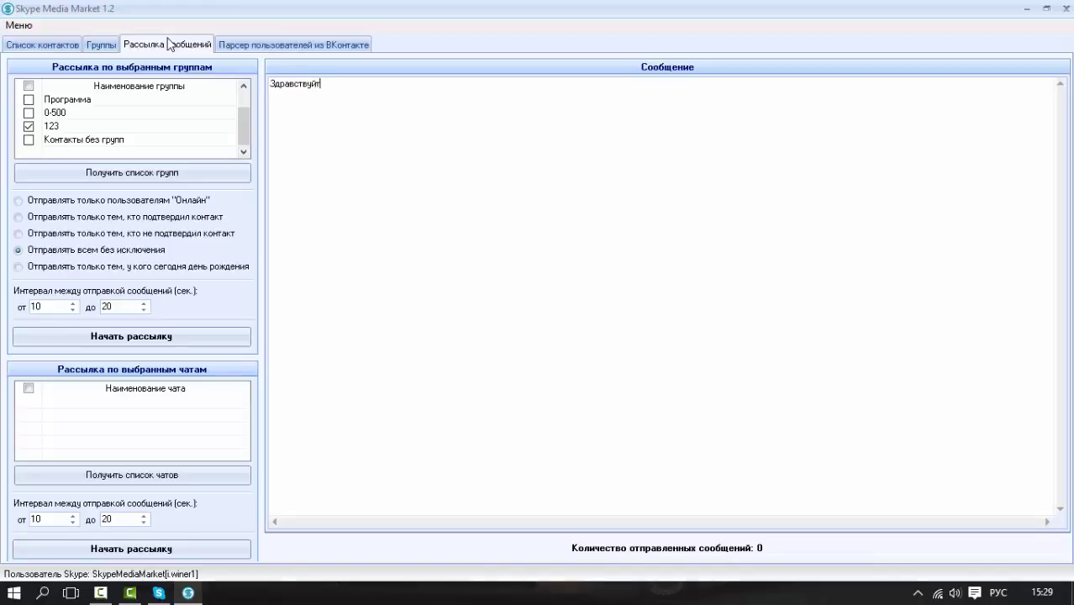
pyautogui.write('е! Хорошего вам дня!')
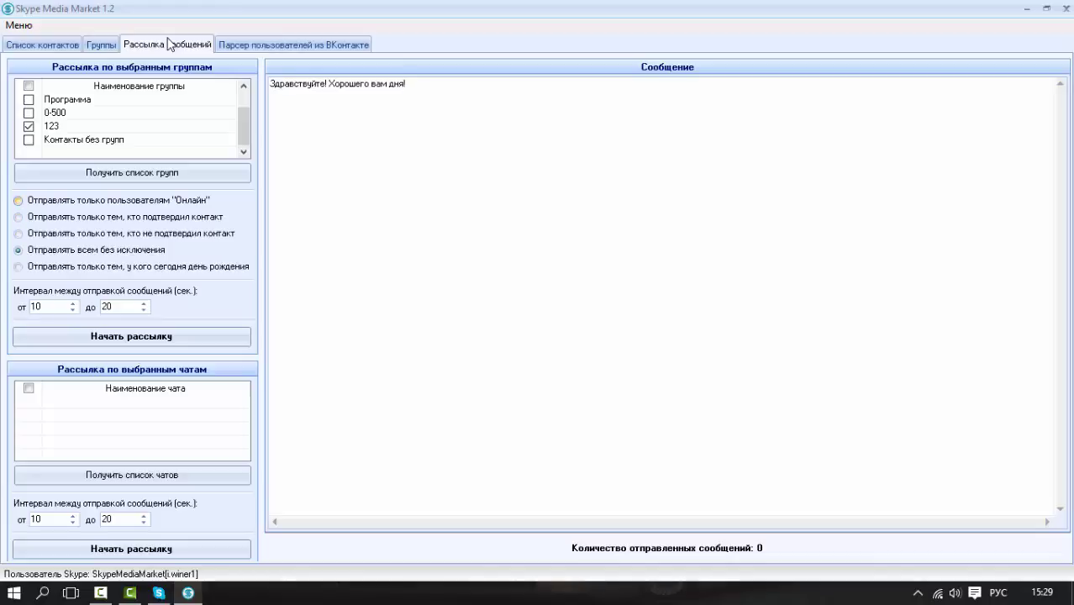
# Go through the recipient filter options one by one, ending on contacts whose birthday is today
pyautogui.click(18, 200)
pyautogui.press('Down')
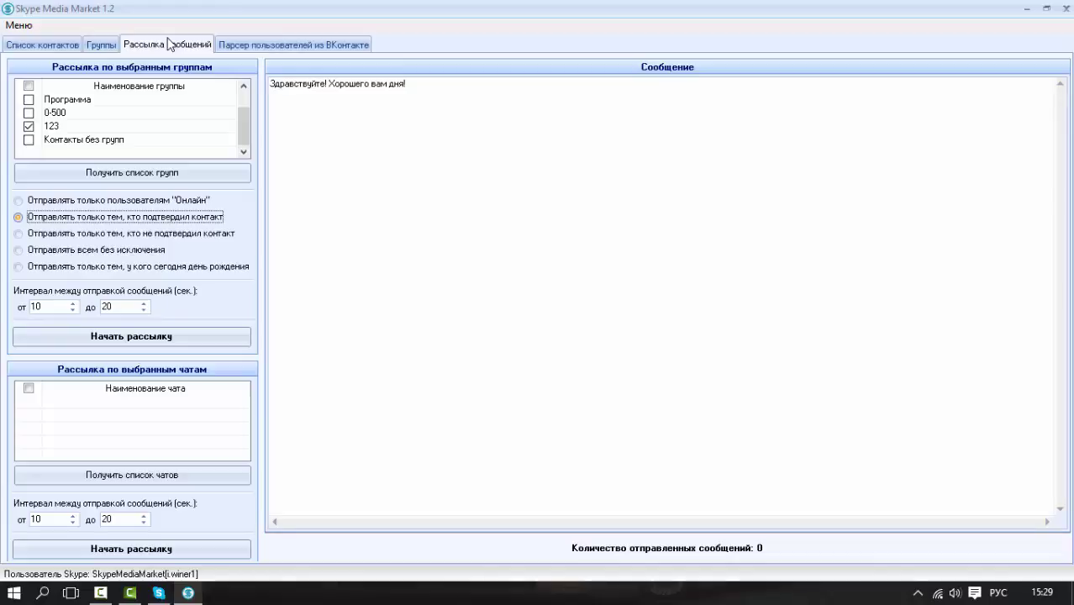
pyautogui.press('Down')
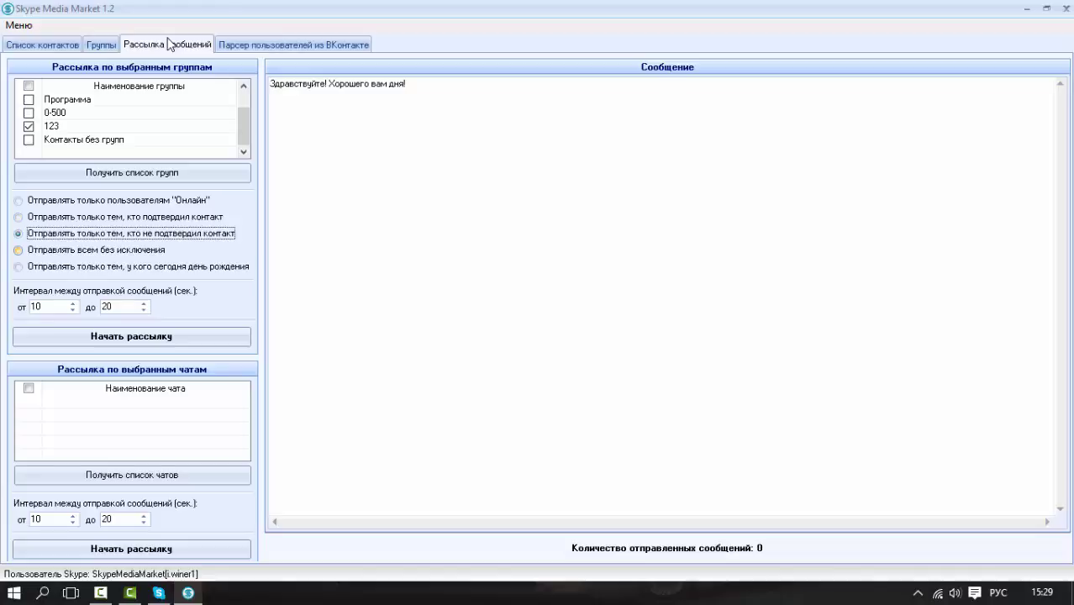
pyautogui.press('Down')
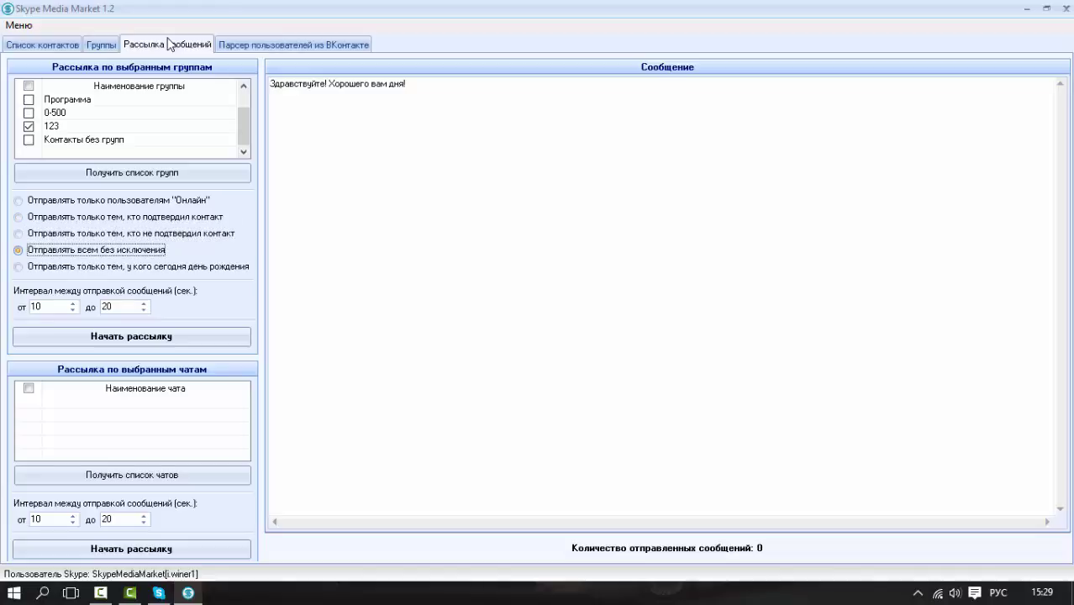
pyautogui.press('Down')
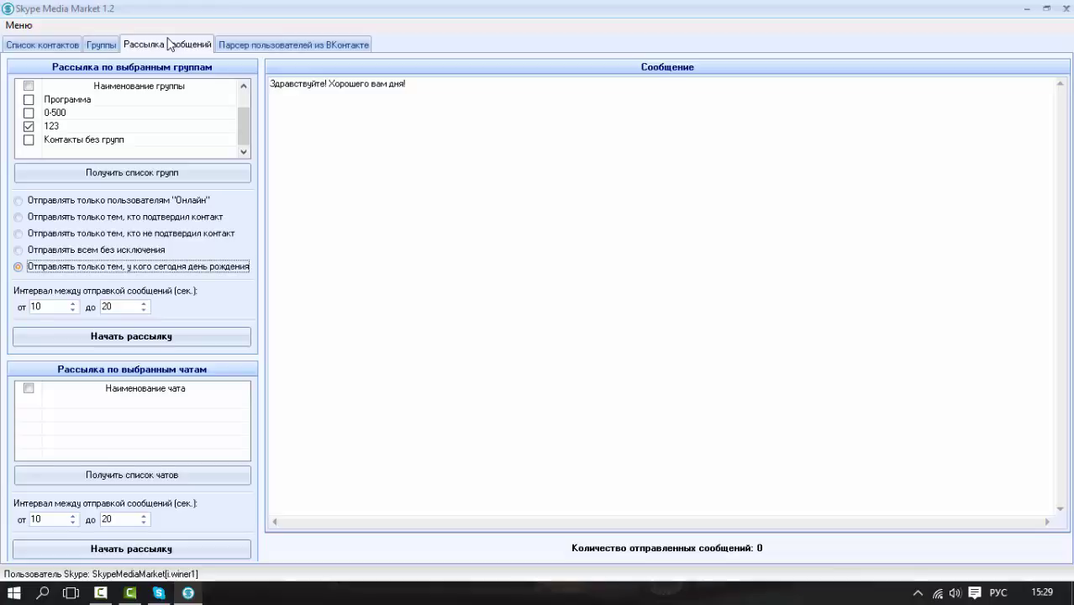
# Set the interval between messages in the group mailing to a range of 17 to 35 seconds
pyautogui.press('Tab')
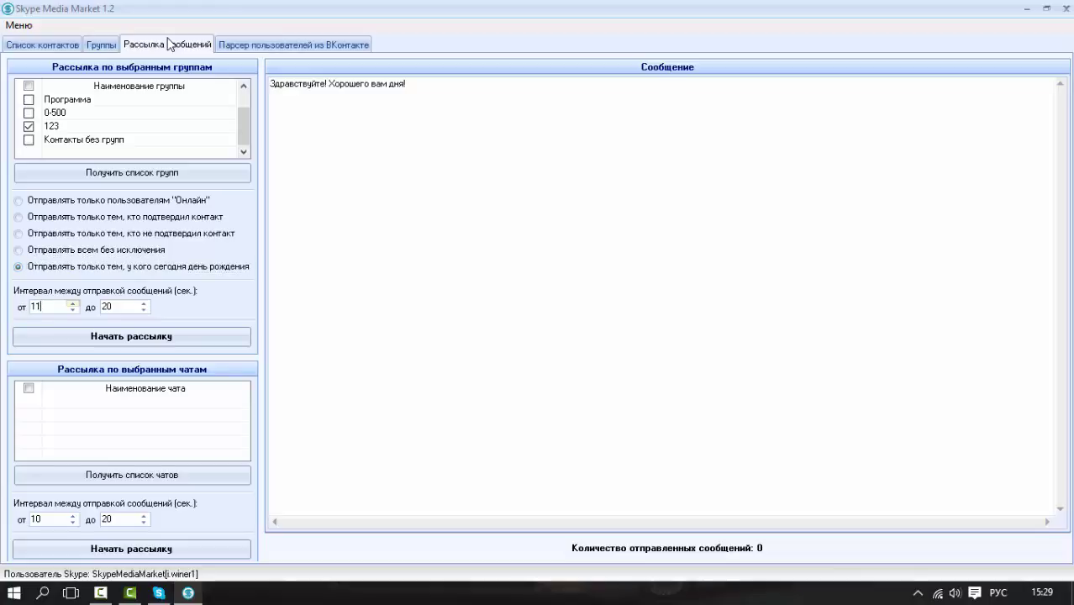
pyautogui.write('15')
pyautogui.press('BackSpace')
pyautogui.write('7')
pyautogui.press('Tab')
pyautogui.write('23')
pyautogui.press('BackSpace')
pyautogui.press('BackSpace')
pyautogui.write('35')
# Set the group mailing to send to everyone without exception and start it
pyautogui.press('Tab')
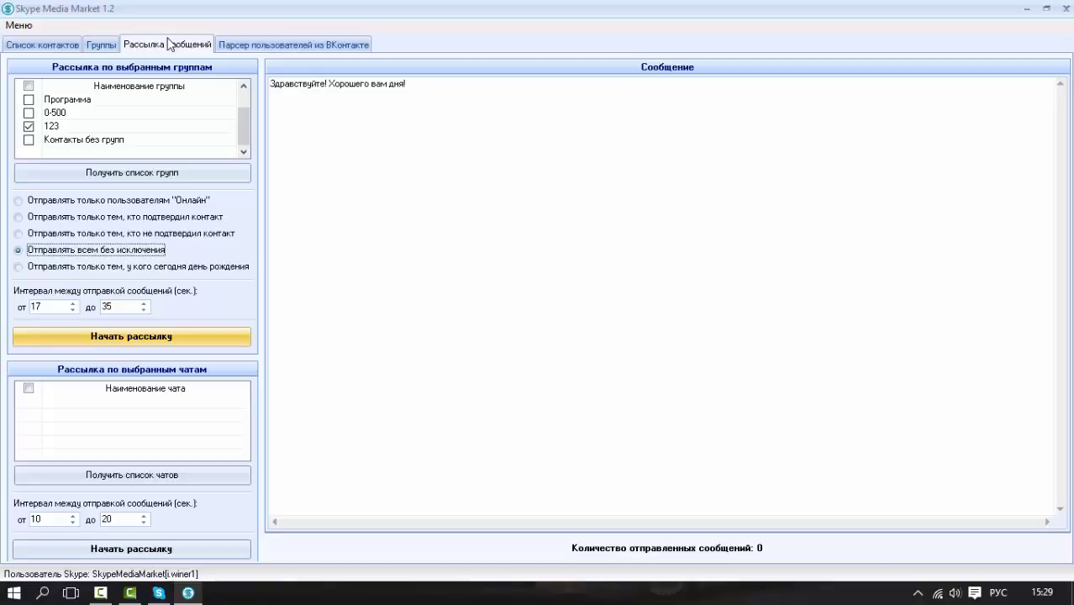
pyautogui.press('Tab')
pyautogui.press('space')
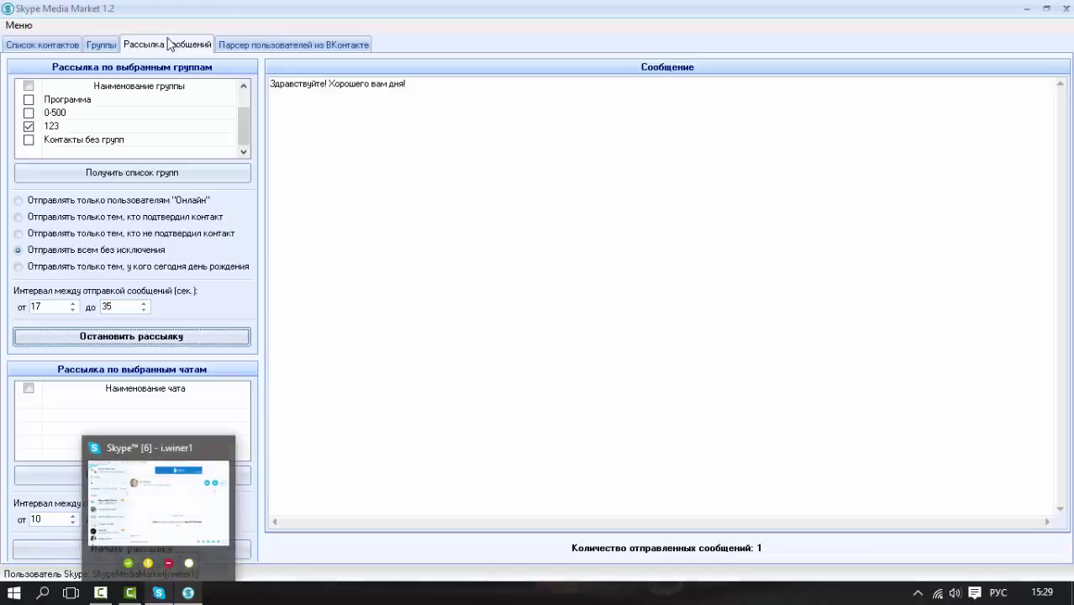
# Switch to Skype, check the latest recipient's chat for the sent greeting, and return to the mailing program
pyautogui.click(158, 594)
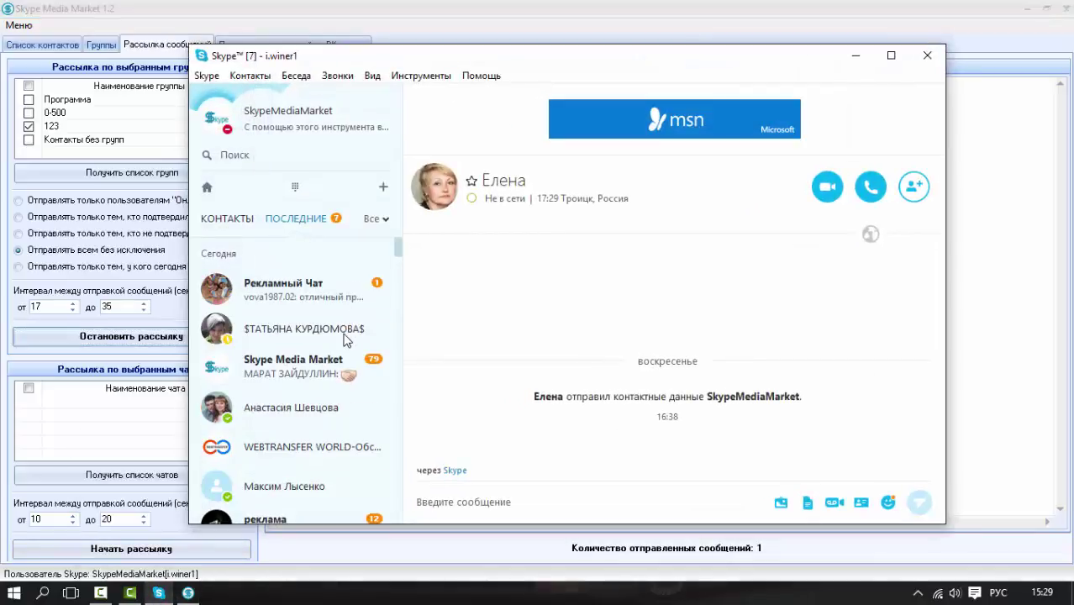
pyautogui.click(278, 335)
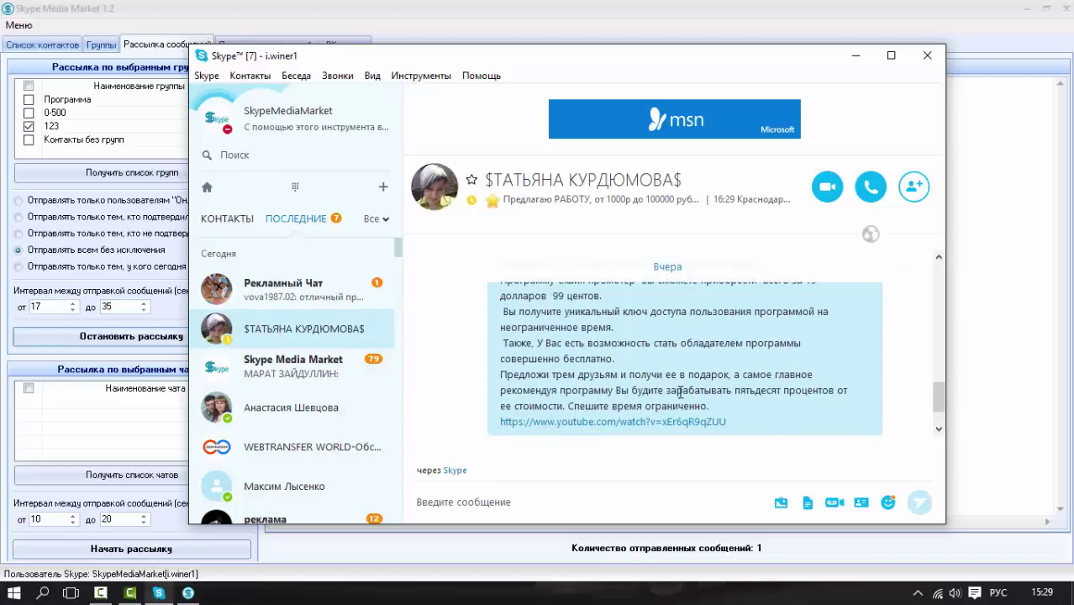
pyautogui.scroll(10, 681, 392)
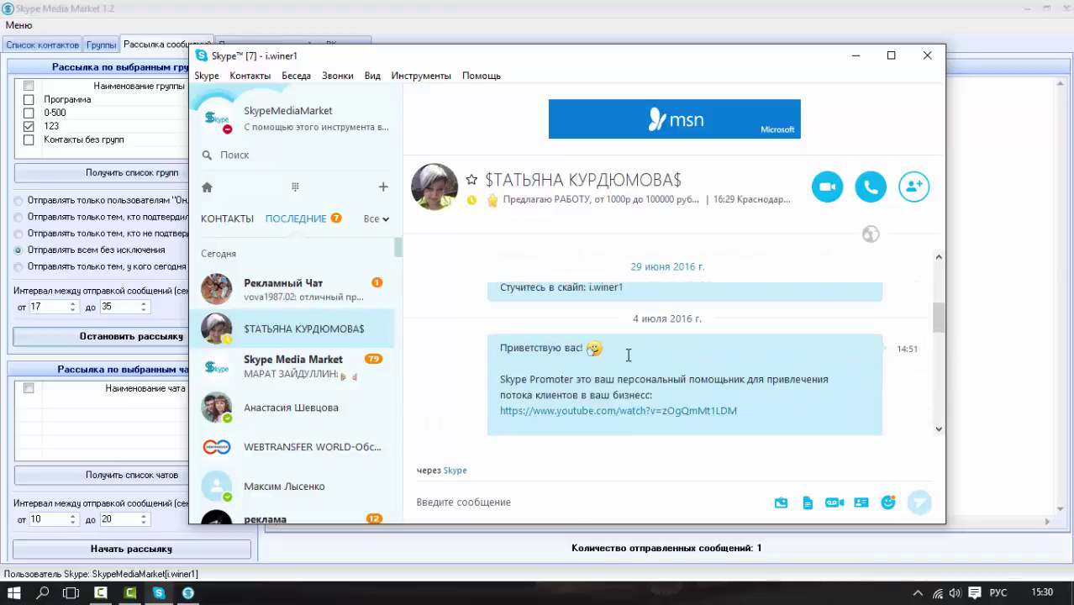
pyautogui.scroll(-10, 635, 355)
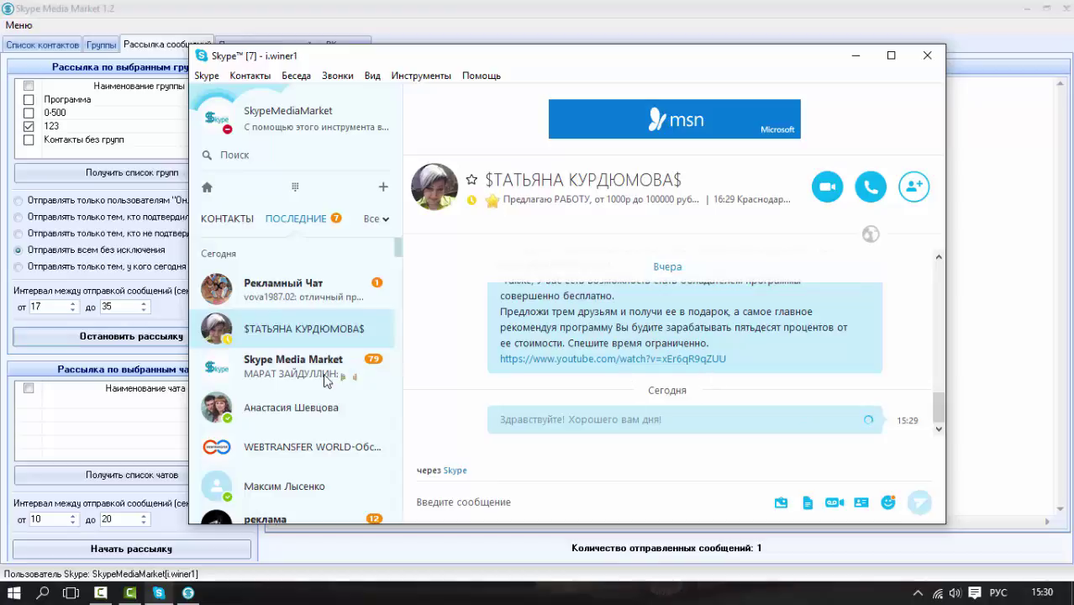
pyautogui.click(854, 60)
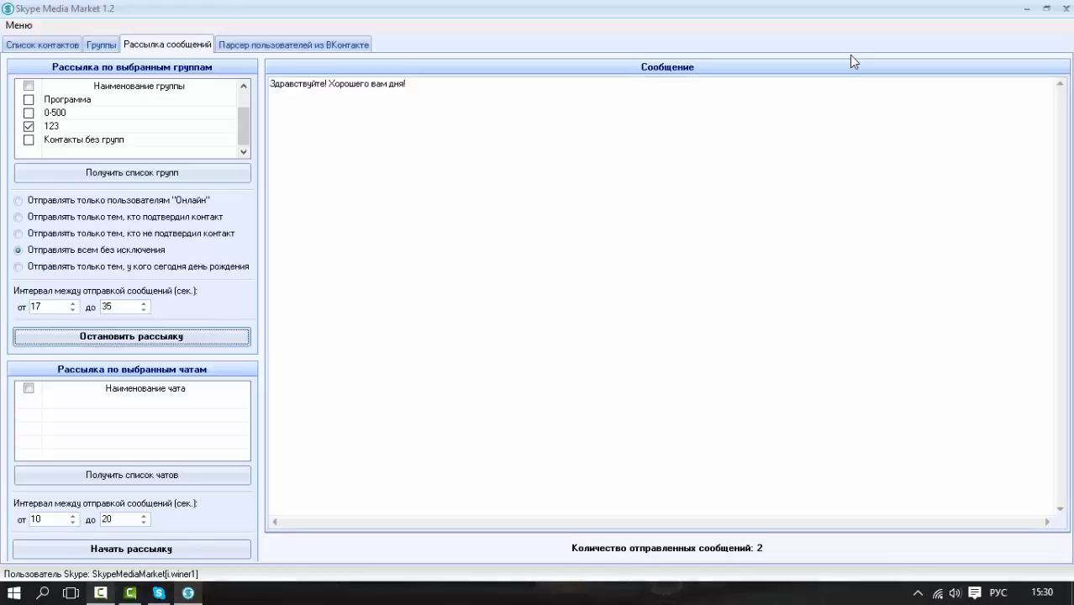
pyautogui.click(101, 592)
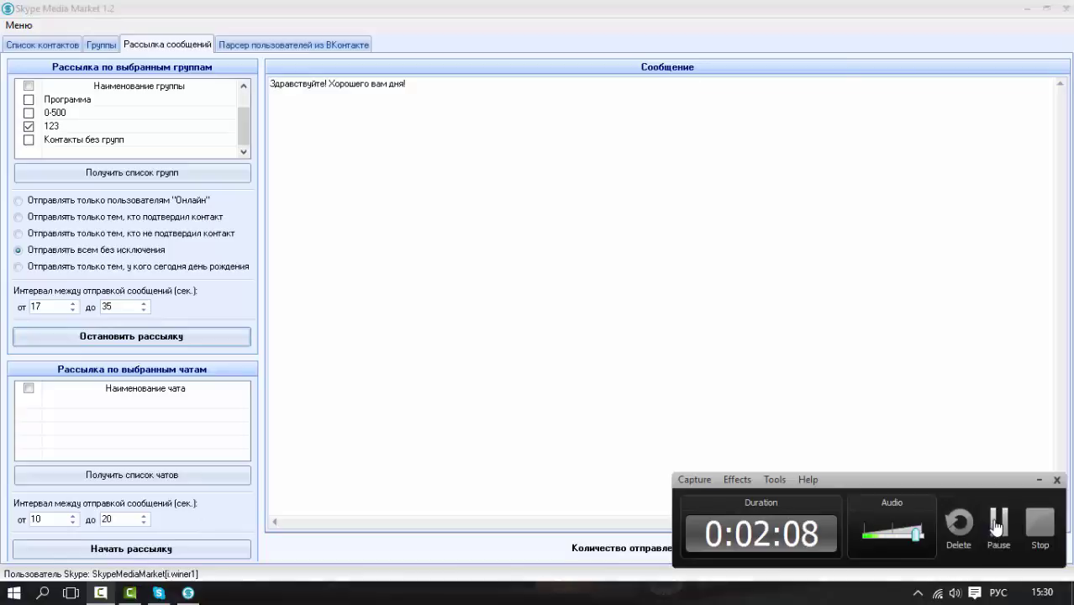
pyautogui.click(997, 526)
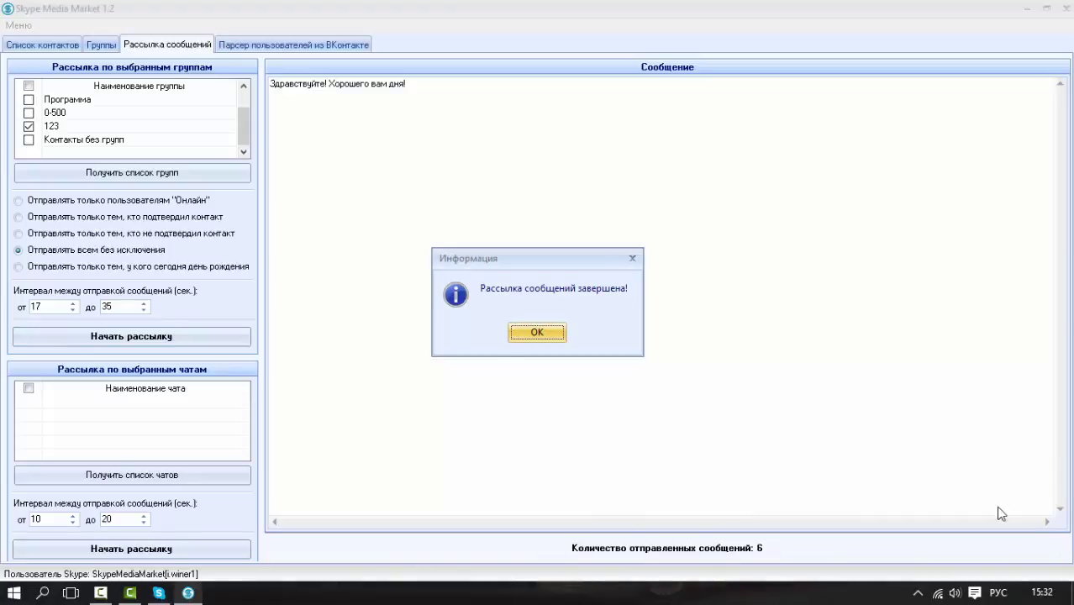
# Dismiss the mailing completion notice and check the recipients' recent Skype chats for the sent greeting
pyautogui.press('Return')
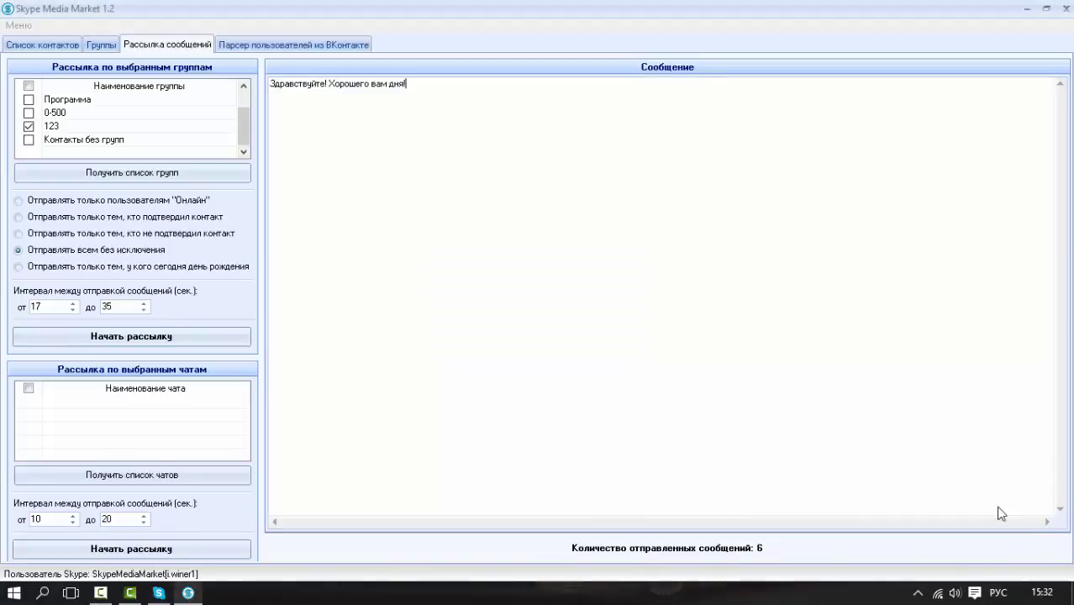
pyautogui.click(158, 594)
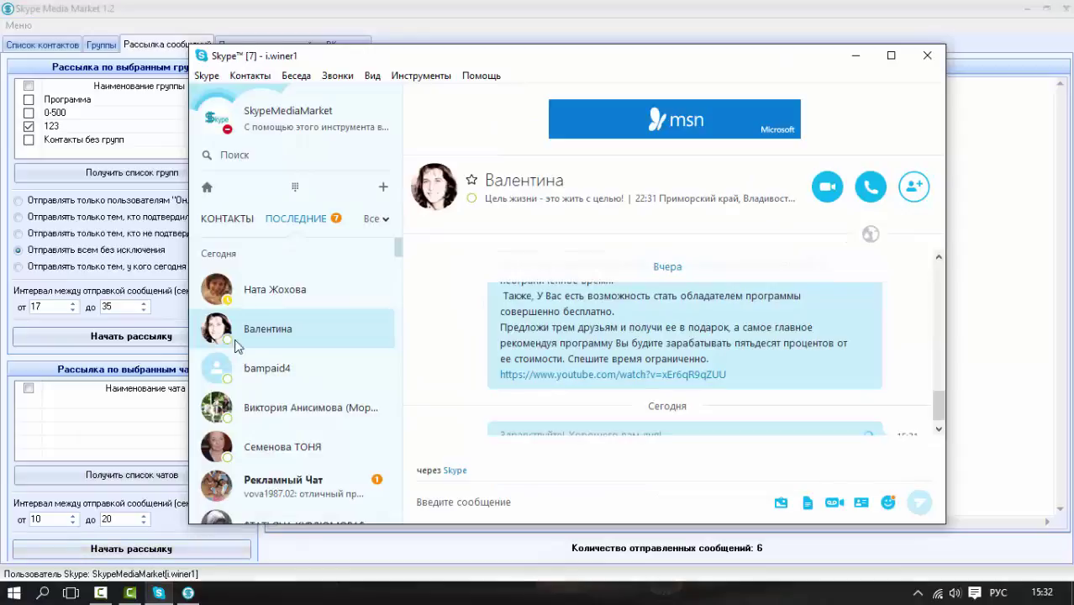
pyautogui.click(276, 292)
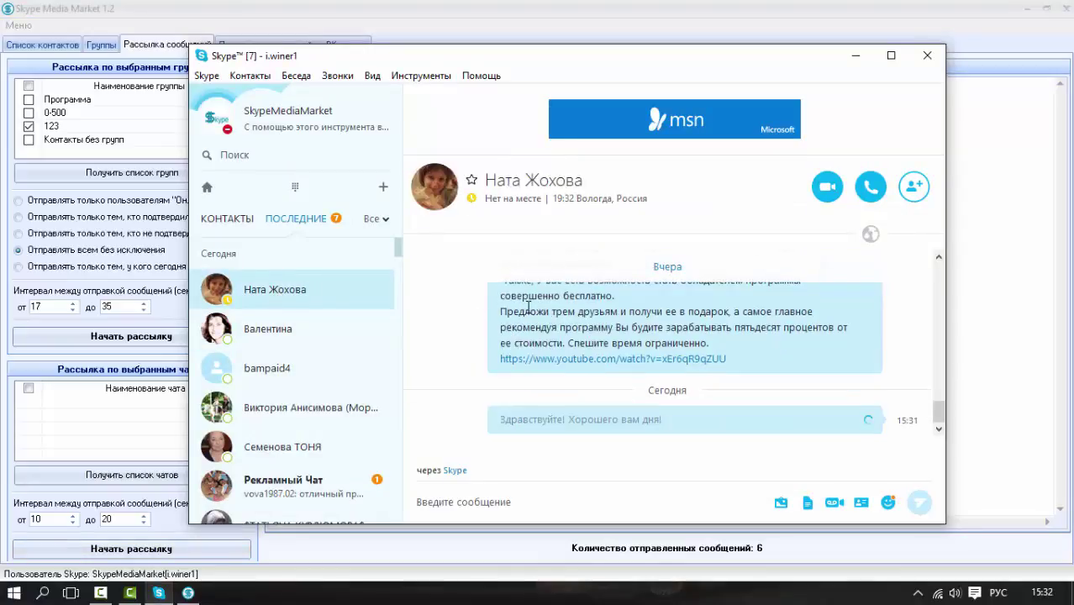
pyautogui.click(308, 336)
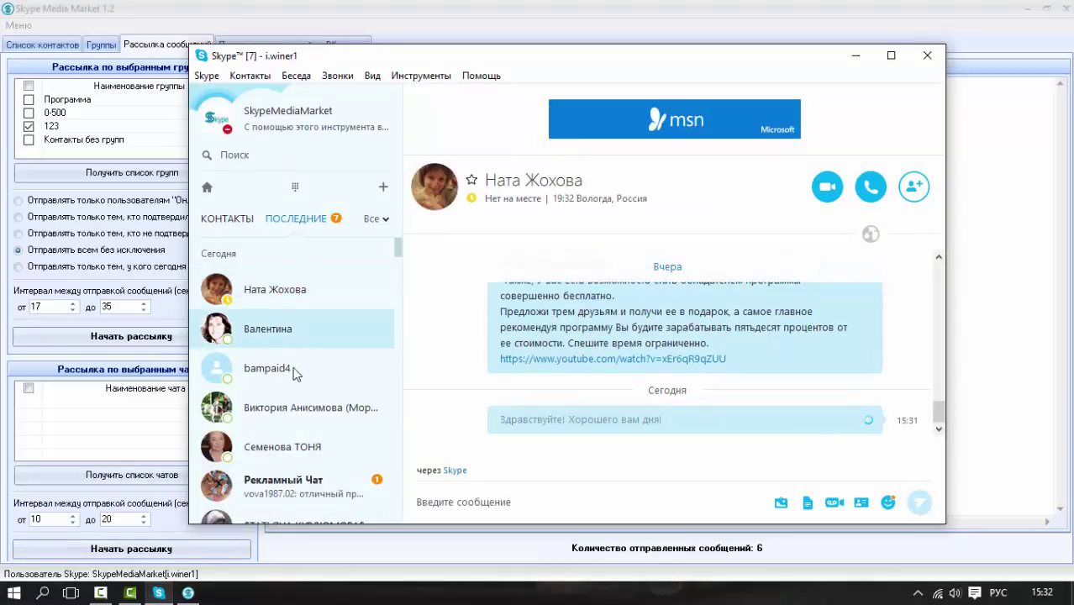
pyautogui.click(291, 367)
pyautogui.scroll(-1, 311, 378)
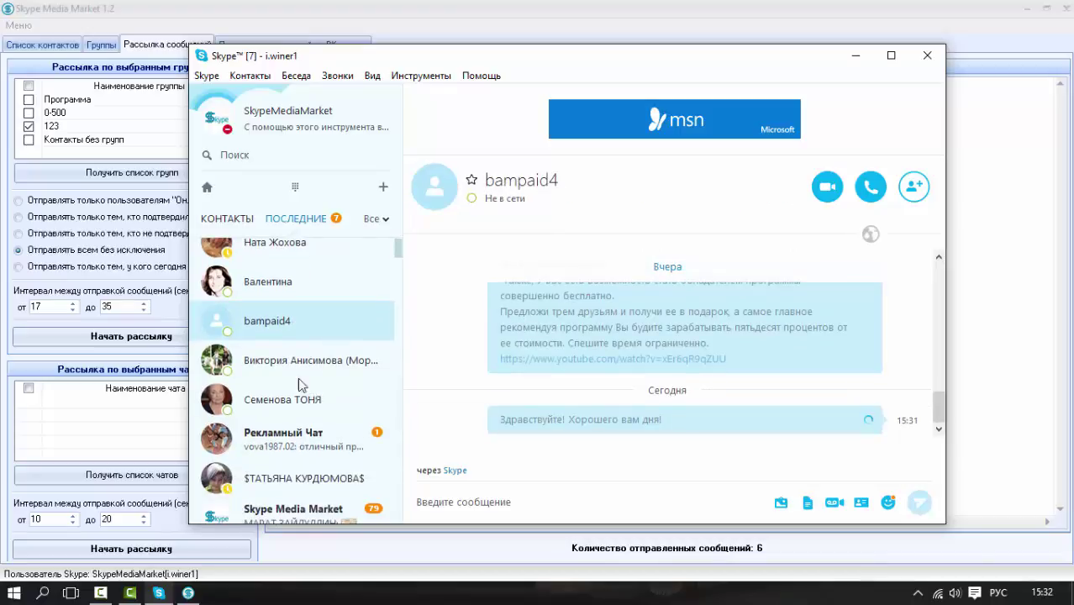
pyautogui.click(301, 400)
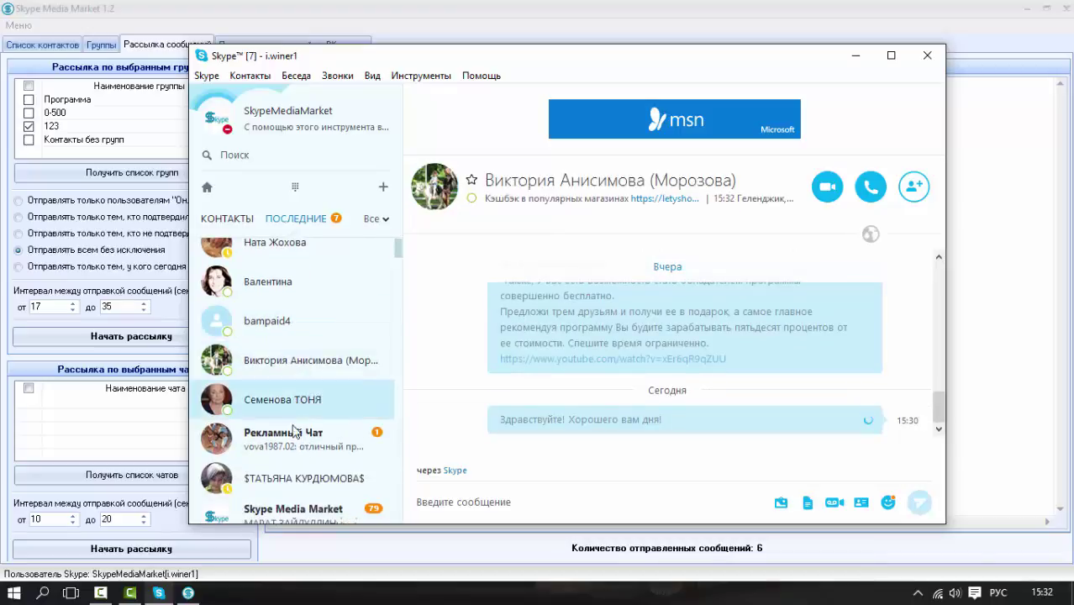
pyautogui.click(293, 479)
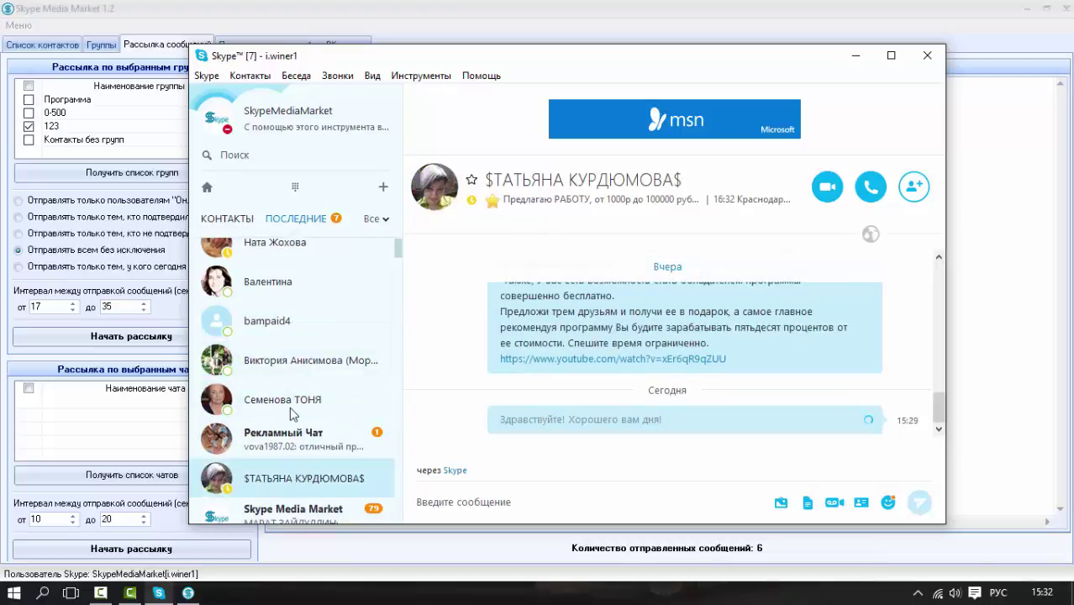
pyautogui.scroll(1, 290, 403)
pyautogui.click(857, 57)
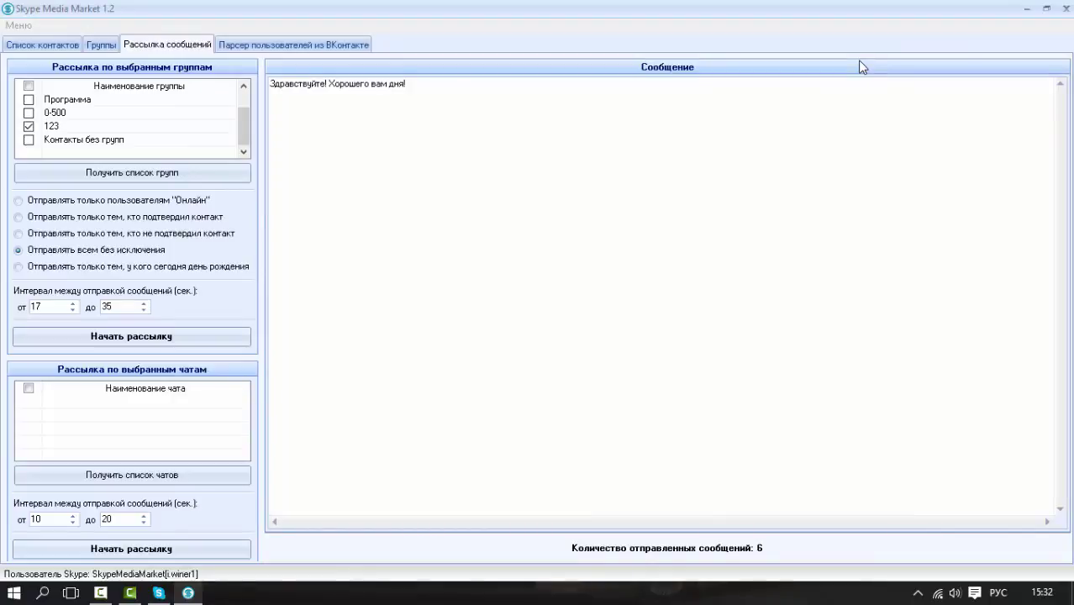
# Load the list of available chats for the mailing to selected chats
pyautogui.press('Tab')
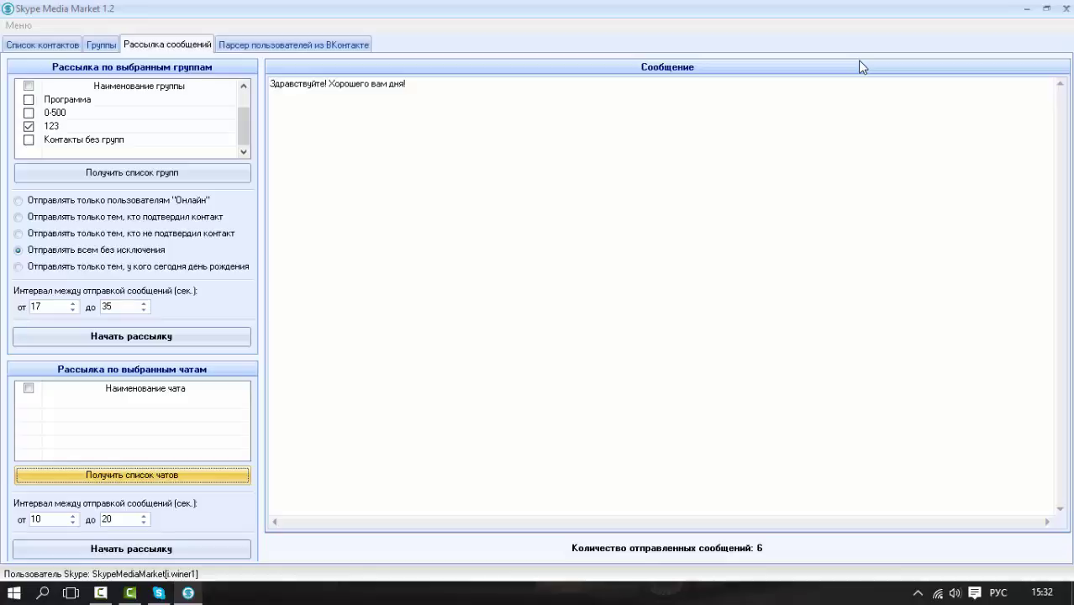
pyautogui.click(101, 592)
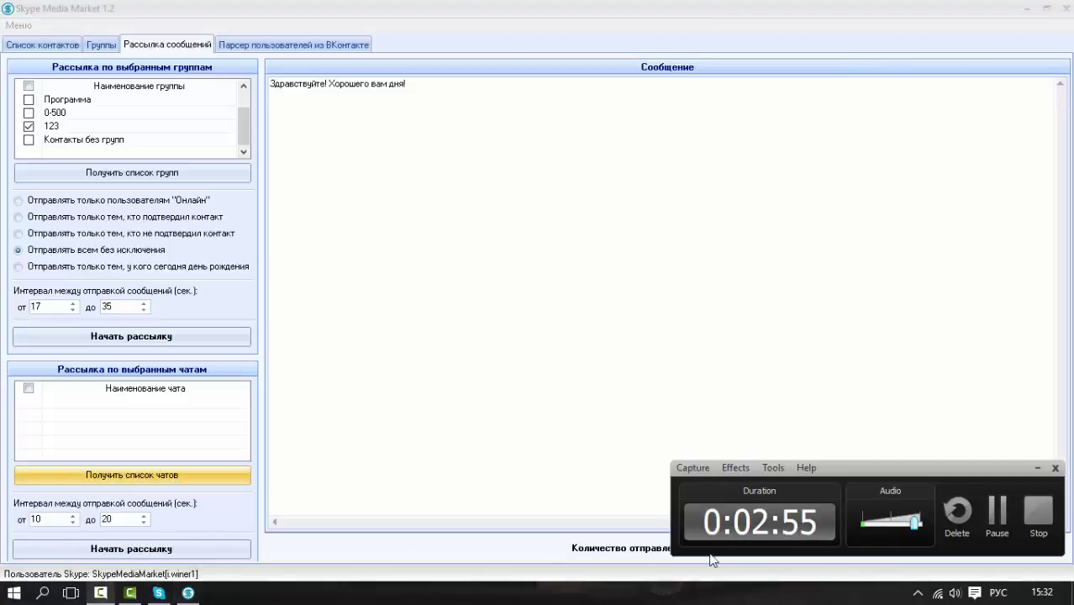
pyautogui.click(997, 517)
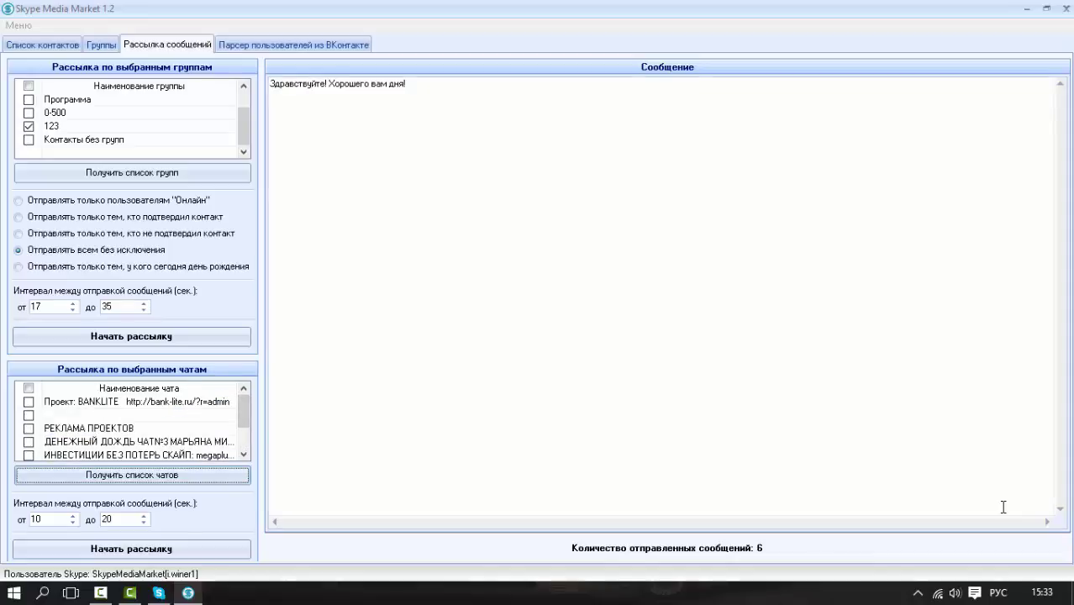
# Select all seven chats in the chat mailing list, from "Проект: BANKLITE" through "ЧАТ №12"
pyautogui.hotkey('shift', 'Tab')
pyautogui.press('space')
pyautogui.press('Down')
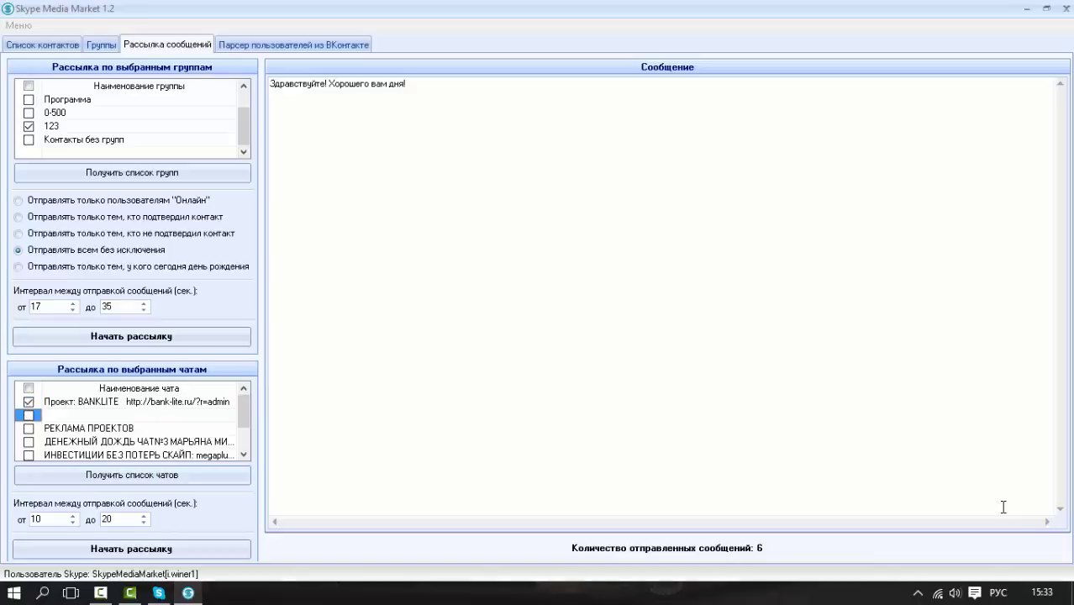
pyautogui.press('space')
pyautogui.press('Down')
pyautogui.press('space')
pyautogui.press('Down')
pyautogui.press('space')
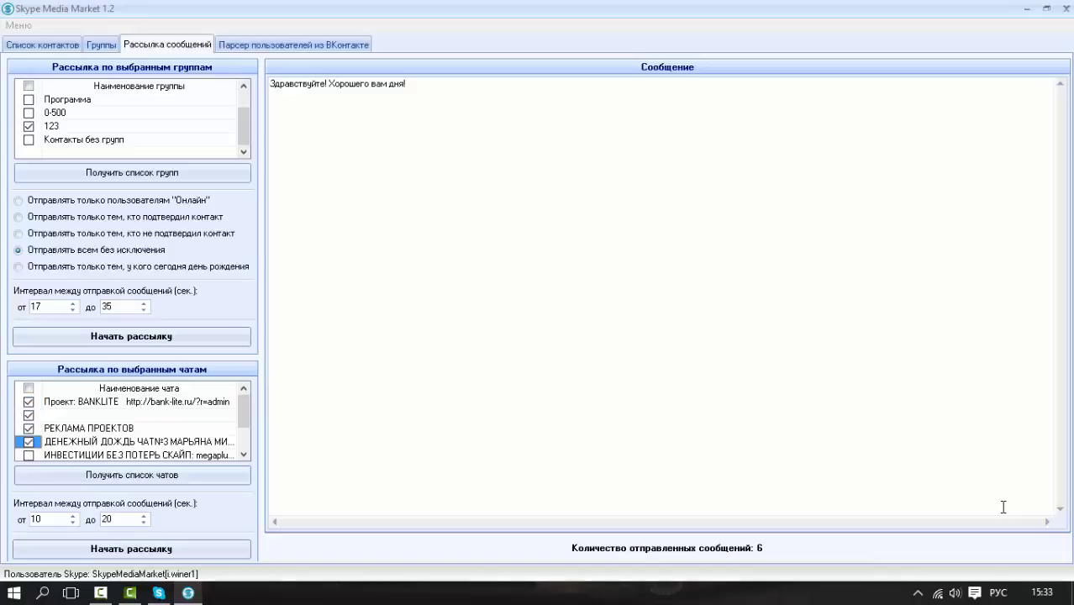
pyautogui.press('Down')
pyautogui.press('space')
pyautogui.press('Down')
pyautogui.press('space')
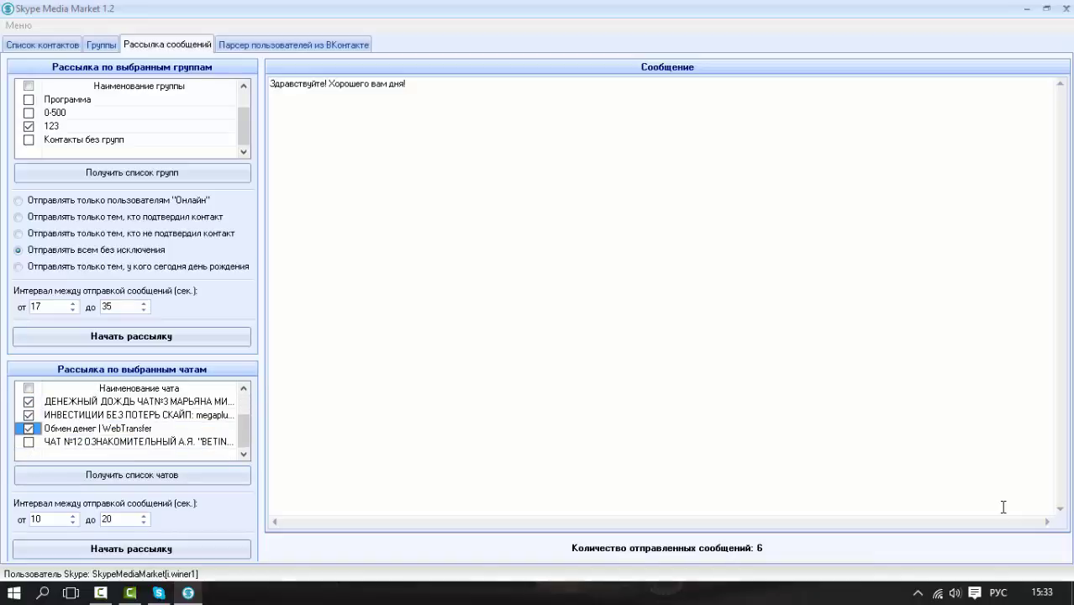
pyautogui.press('Down')
pyautogui.press('space')
# Start the message mailing to the selected chats
pyautogui.press('Tab')
pyautogui.press('Tab')
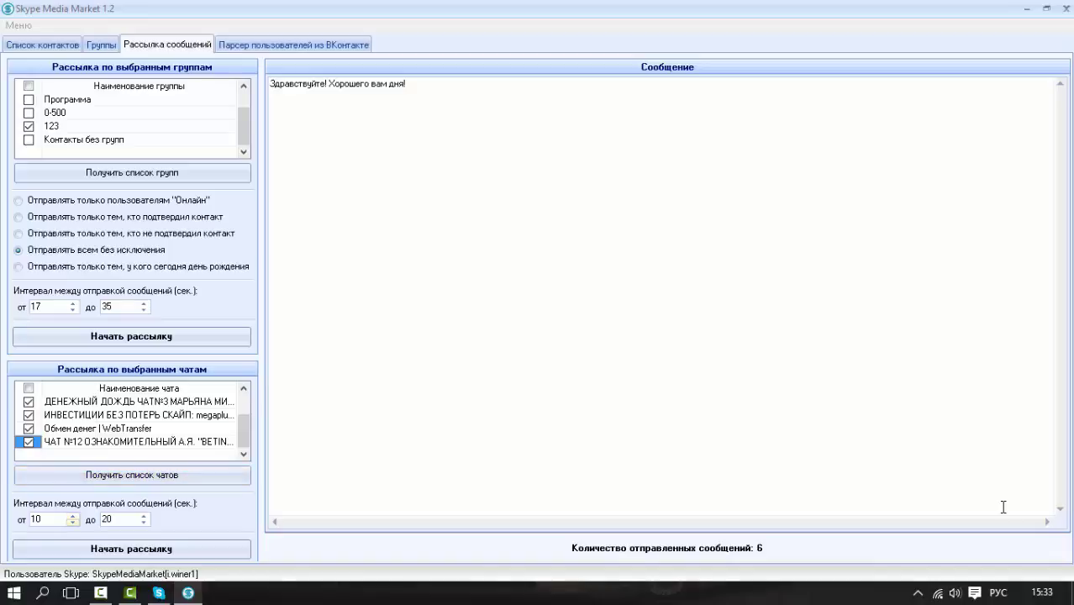
pyautogui.press('Tab')
pyautogui.hotkey('shift', 'Tab')
pyautogui.hotkey('shift', 'Tab')
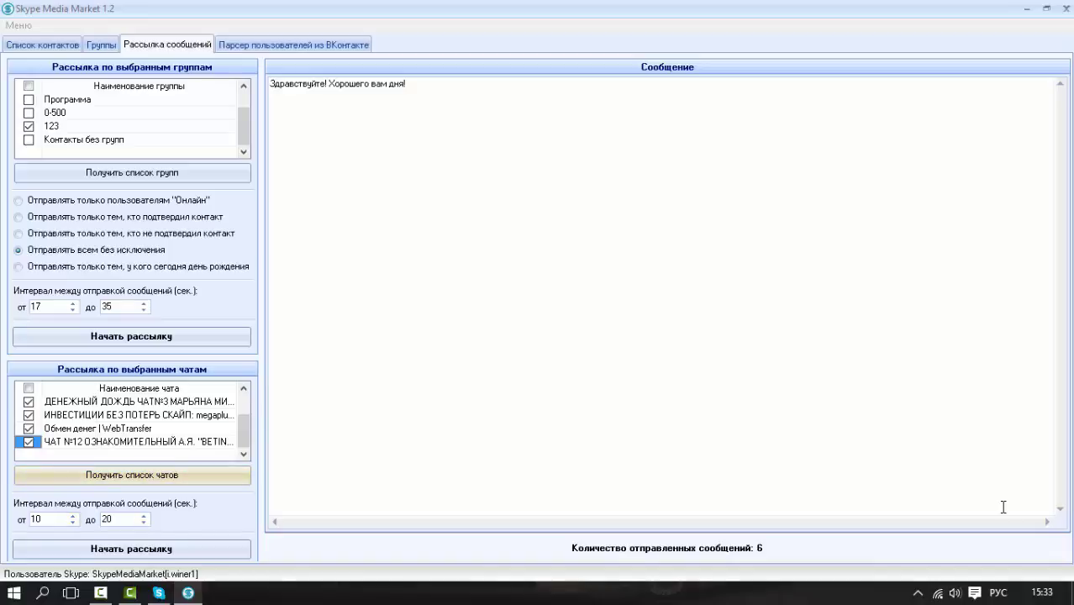
pyautogui.press('Tab')
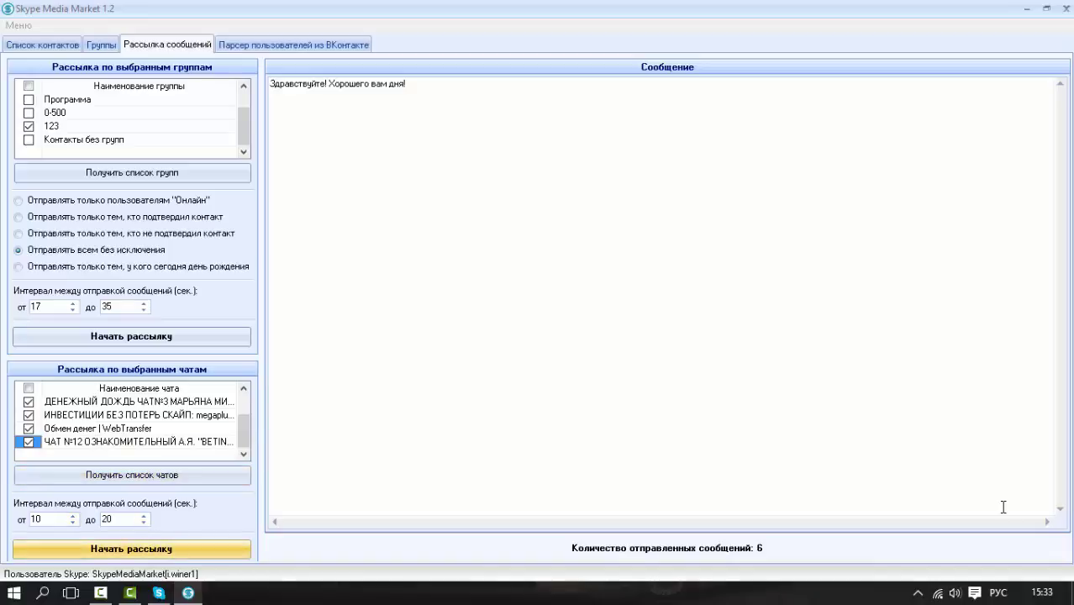
pyautogui.press('Return')
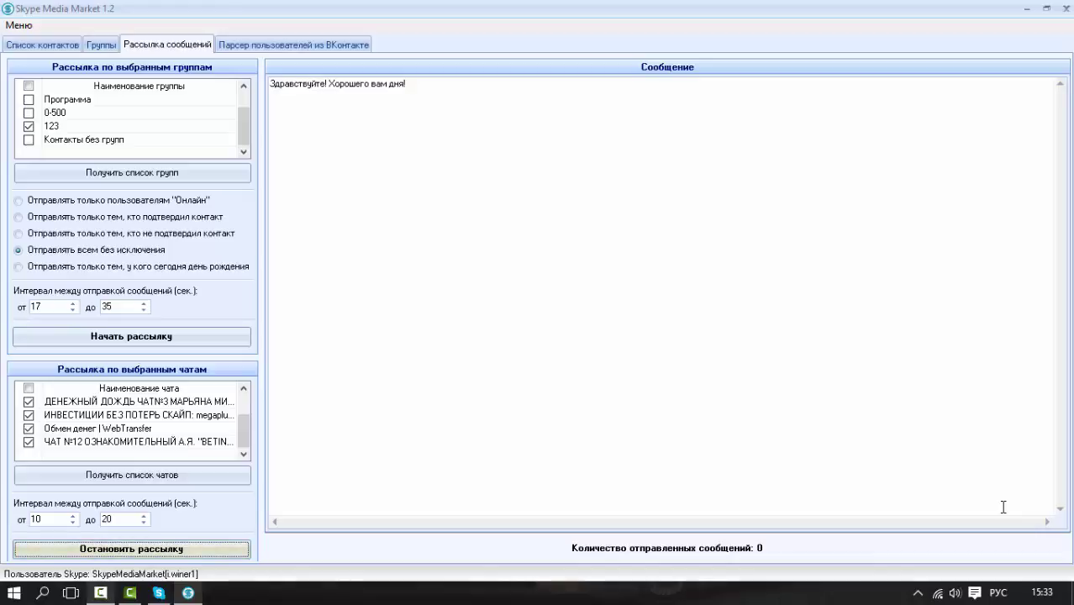
pyautogui.click(100, 593)
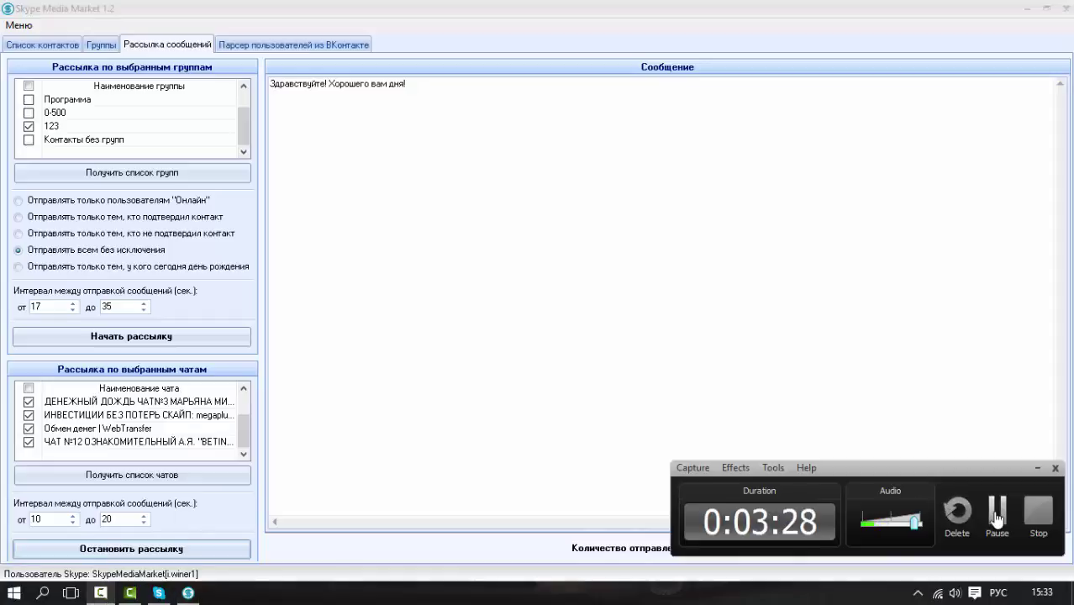
pyautogui.click(997, 513)
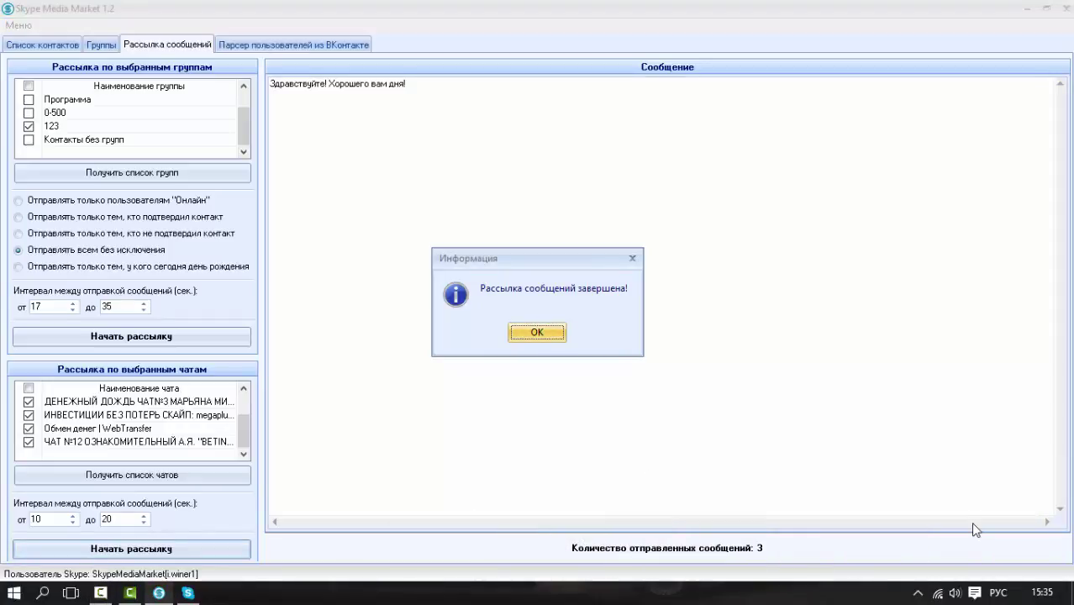
# Dismiss the mailing completion notice and check the Skype group chats "РЕКЛАМА ПРОЕКТОВ" and "ИНВЕСТИЦИИ БЕЗ ПОТЕРЬ" for the greeting, then minimize Skype
pyautogui.press('Return')
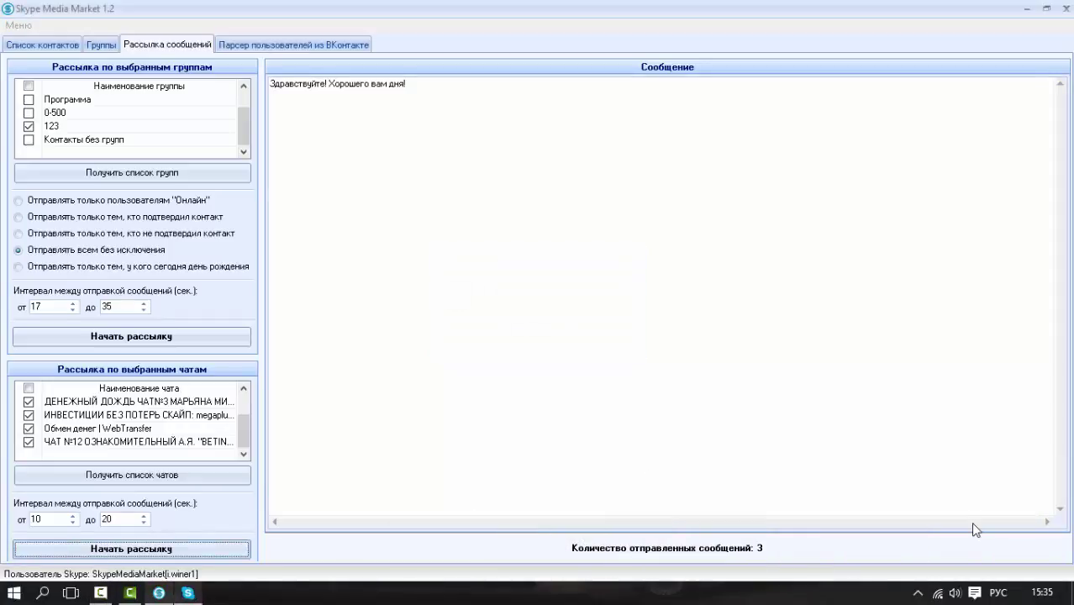
pyautogui.click(187, 593)
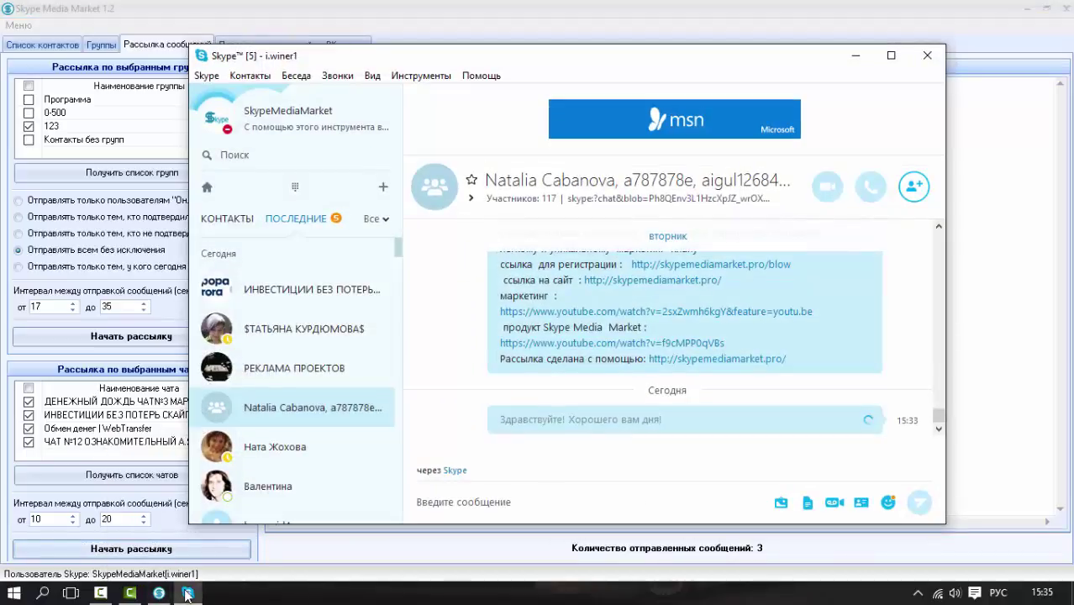
pyautogui.click(305, 375)
pyautogui.click(310, 294)
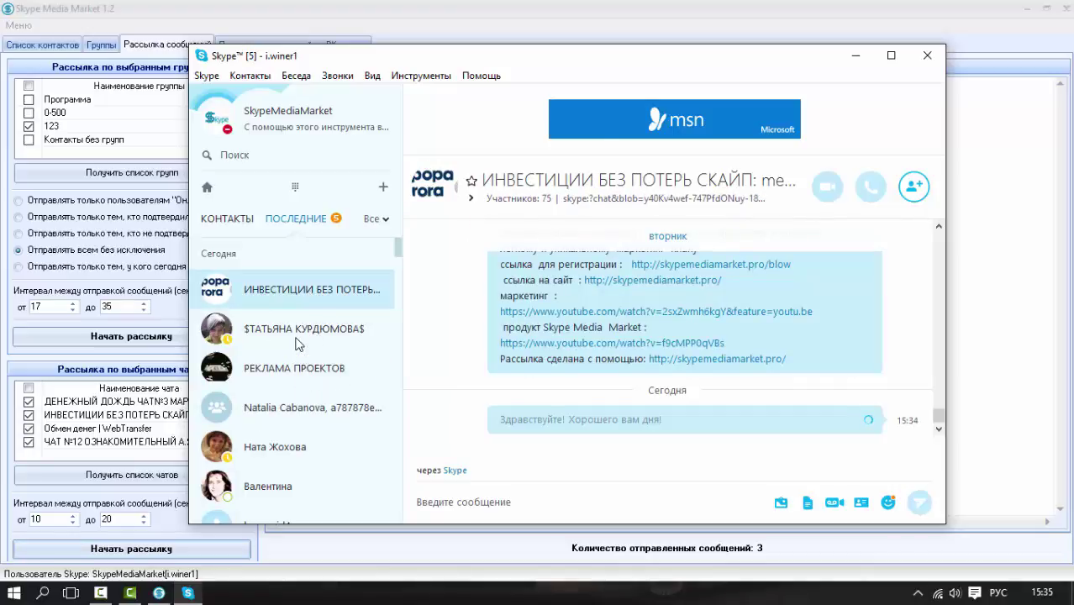
pyautogui.click(856, 56)
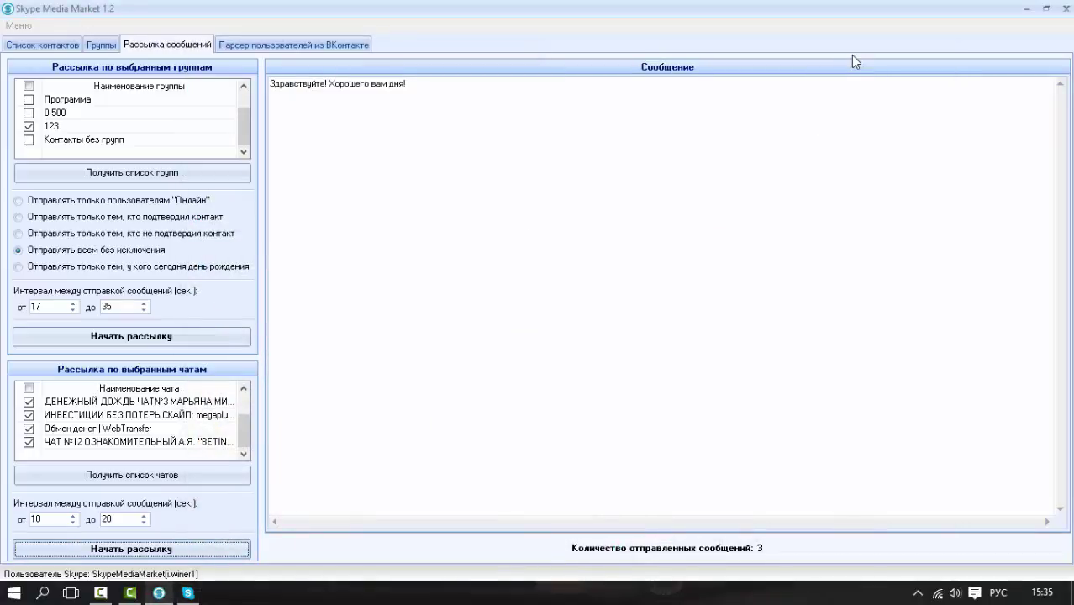